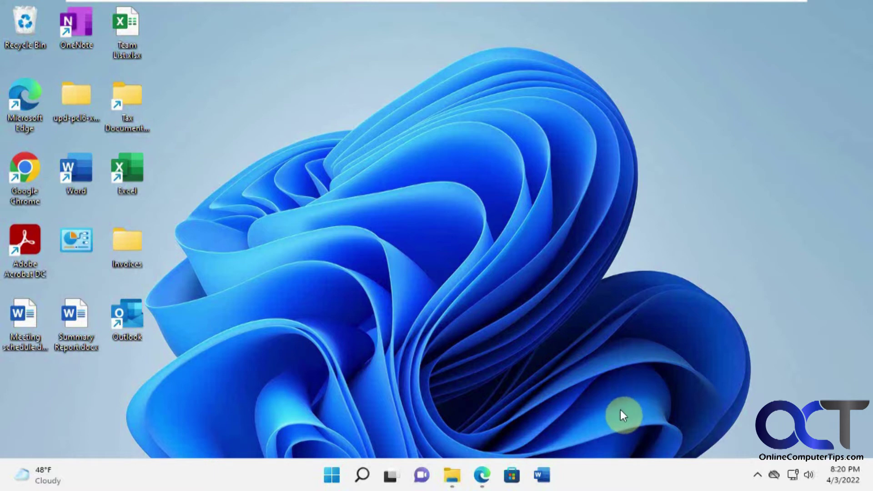
# Step: Inspect the taskbar jump lists of Word, Edge and File Explorer, and the Word shortcut's options
pyautogui.rightClick(548, 478)
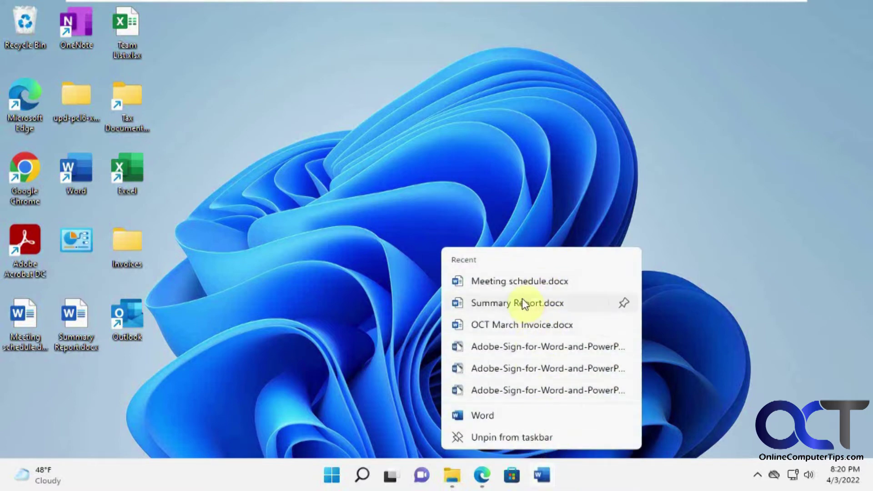
pyautogui.click(602, 485)
pyautogui.rightClick(489, 473)
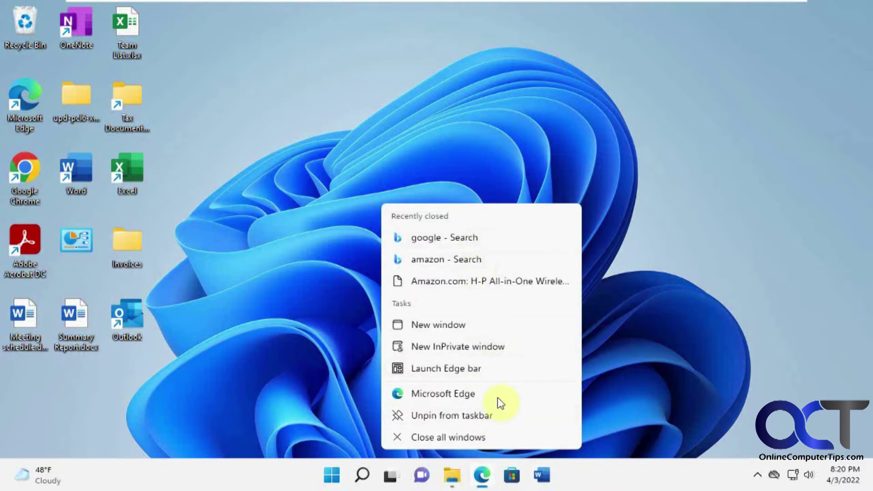
pyautogui.click(613, 481)
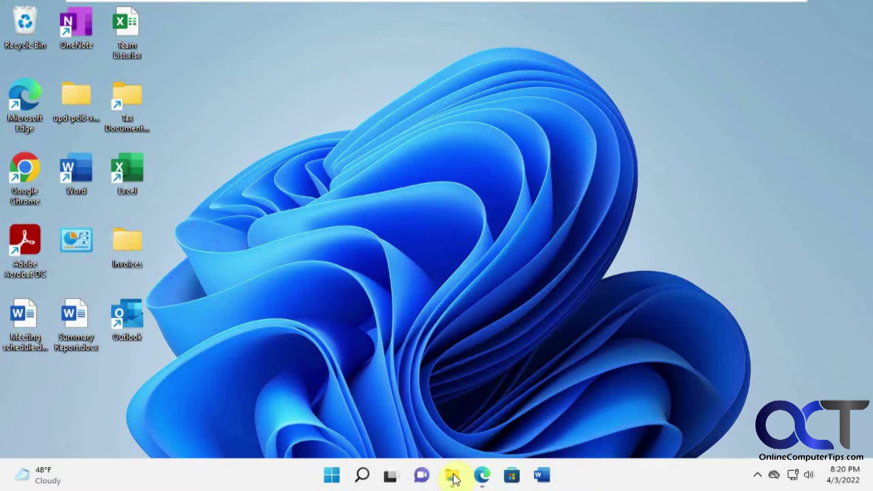
pyautogui.rightClick(453, 475)
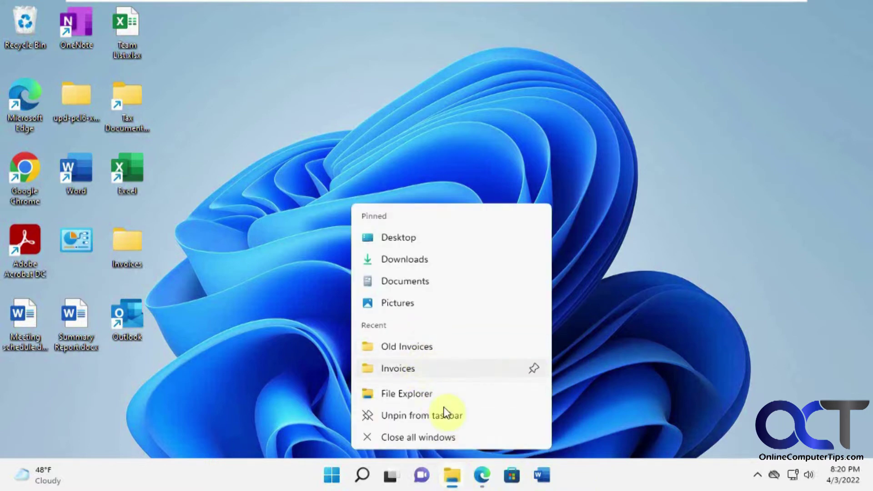
pyautogui.click(610, 421)
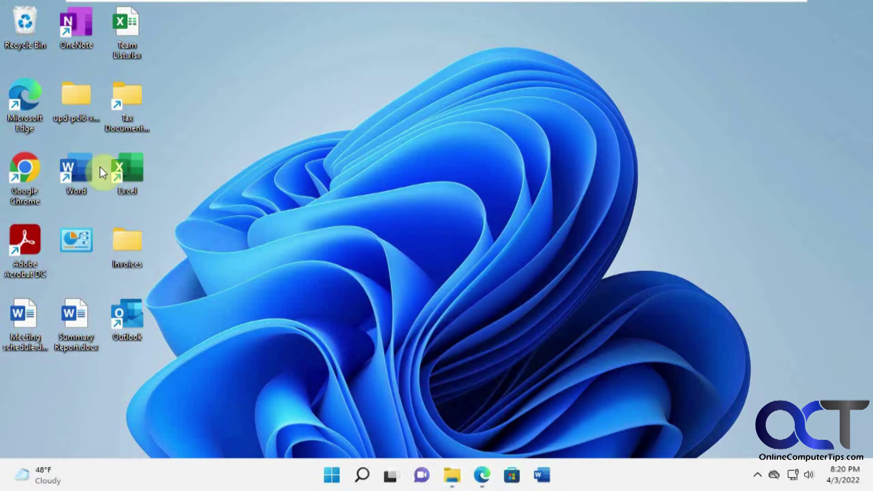
pyautogui.rightClick(76, 168)
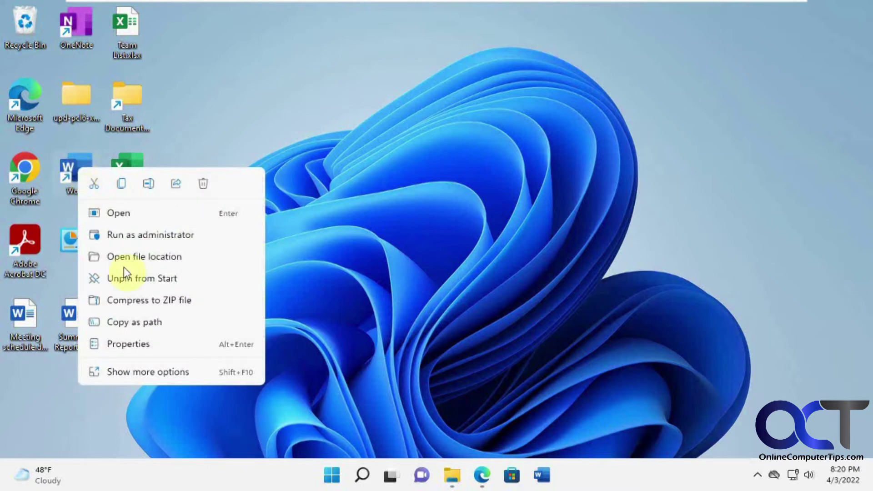
pyautogui.click(159, 372)
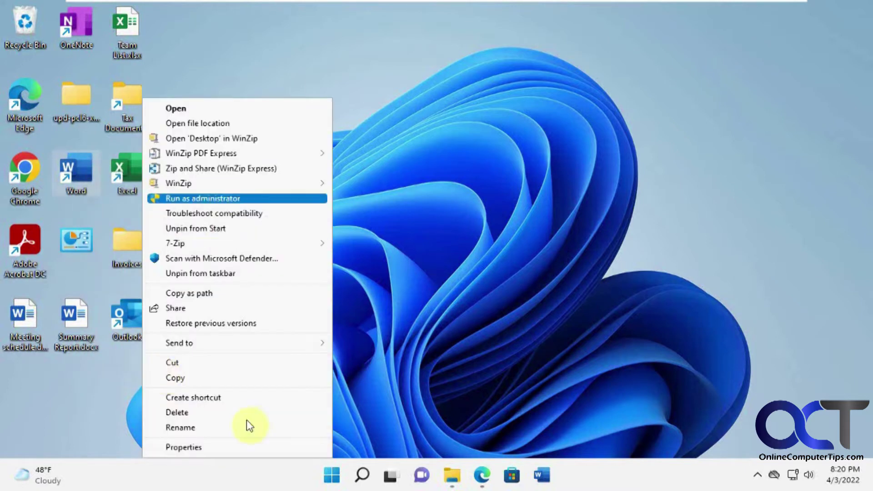
pyautogui.click(411, 287)
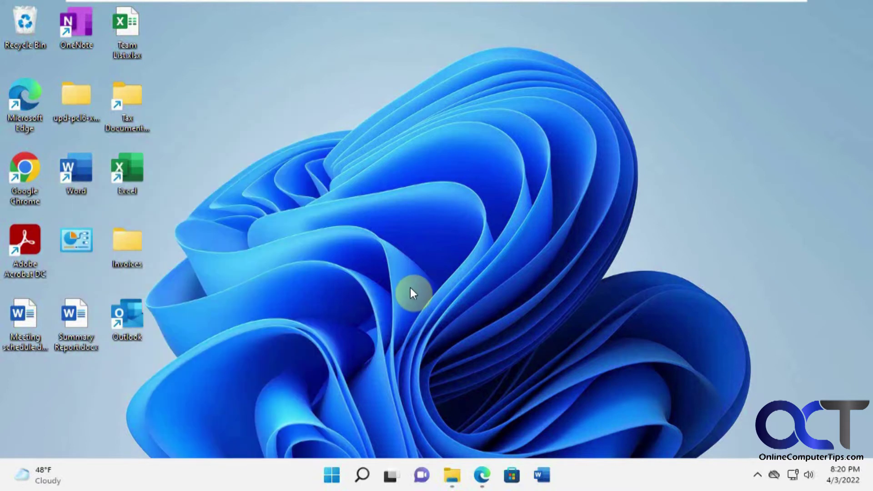
# Step: In the Start menu, view the options for pinned Word and the Edge and File Explorer entries
pyautogui.click(332, 475)
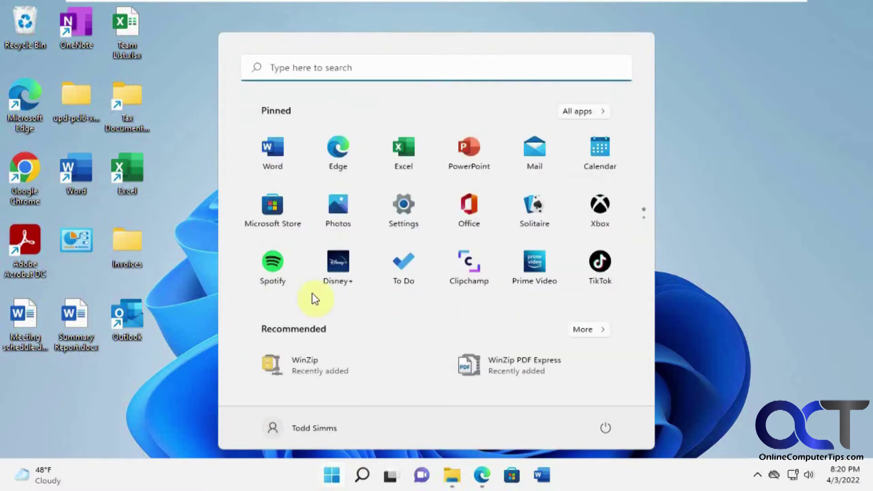
pyautogui.rightClick(273, 147)
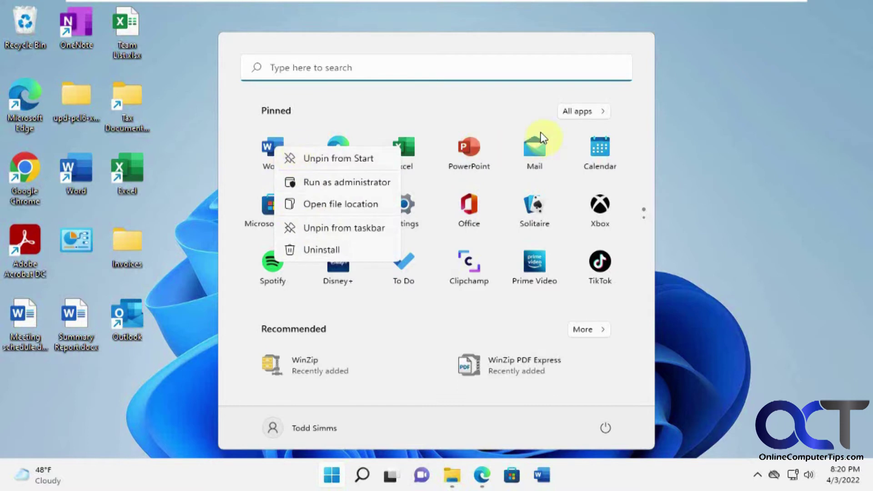
pyautogui.click(577, 113)
pyautogui.click(576, 114)
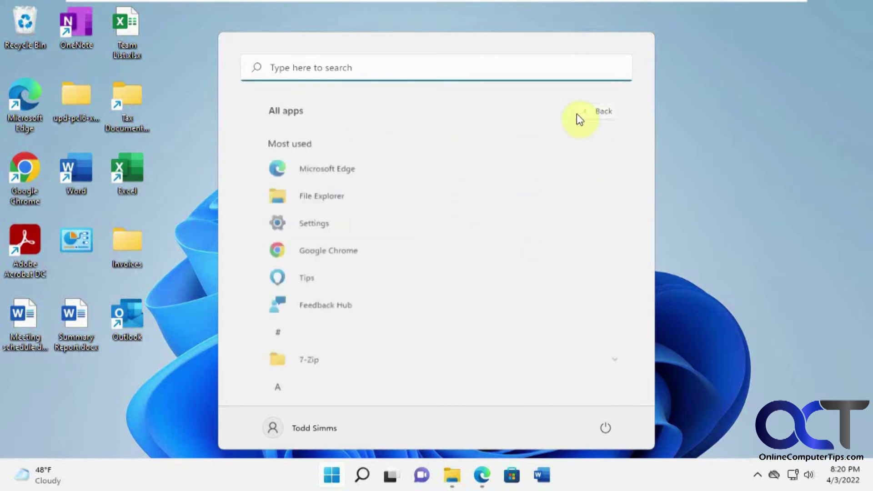
pyautogui.rightClick(337, 171)
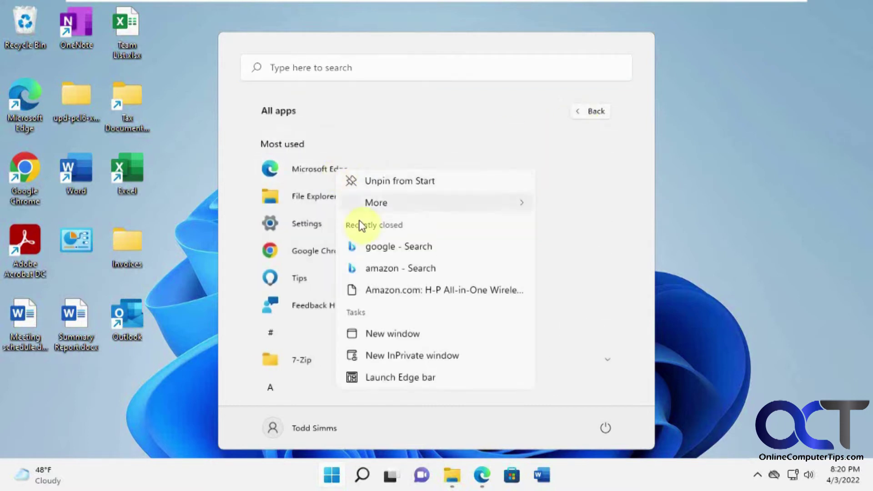
pyautogui.rightClick(314, 196)
pyautogui.rightClick(313, 195)
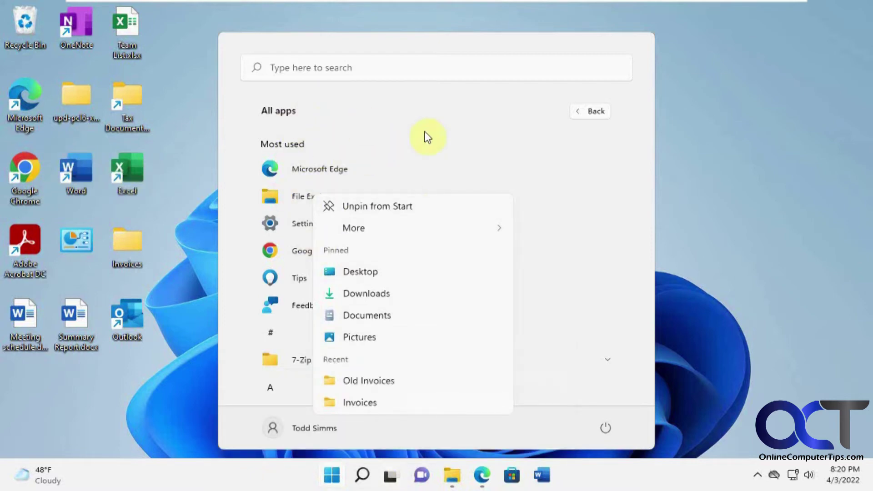
pyautogui.click(514, 140)
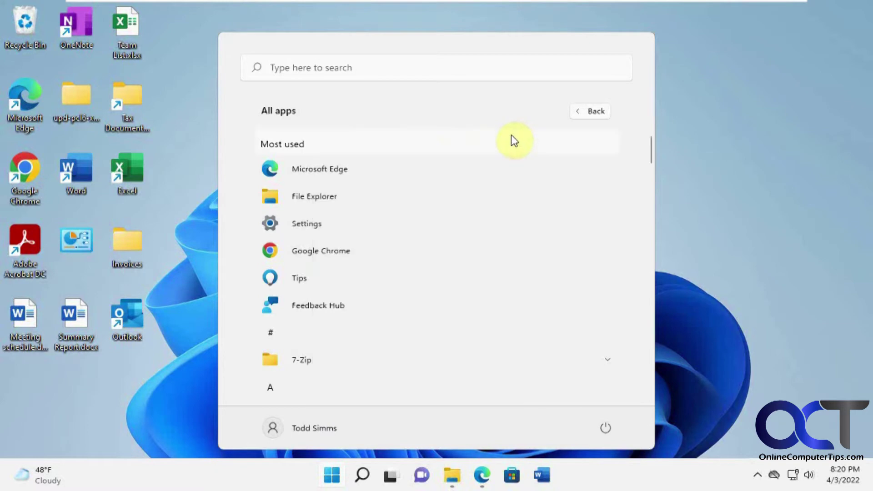
pyautogui.press('Escape')
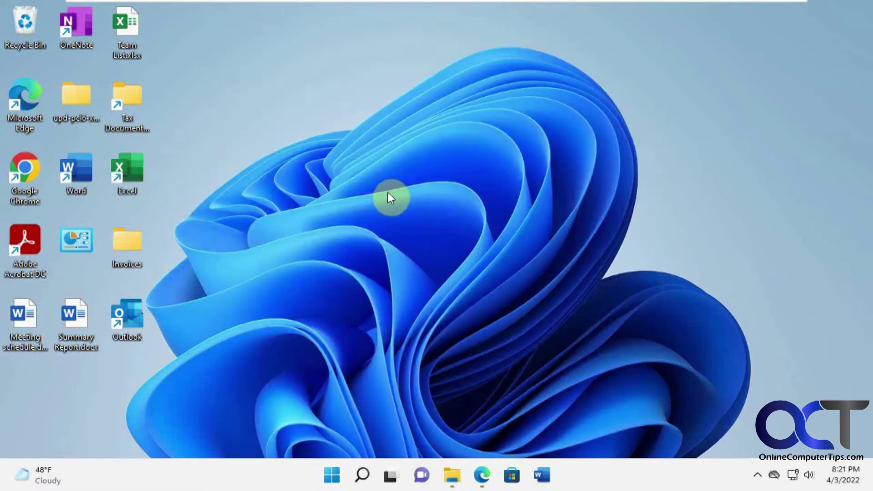
# Step: Launch Excel, view its recent workbooks, close it, and move its desktop shortcut lower
pyautogui.doubleClick(128, 176)
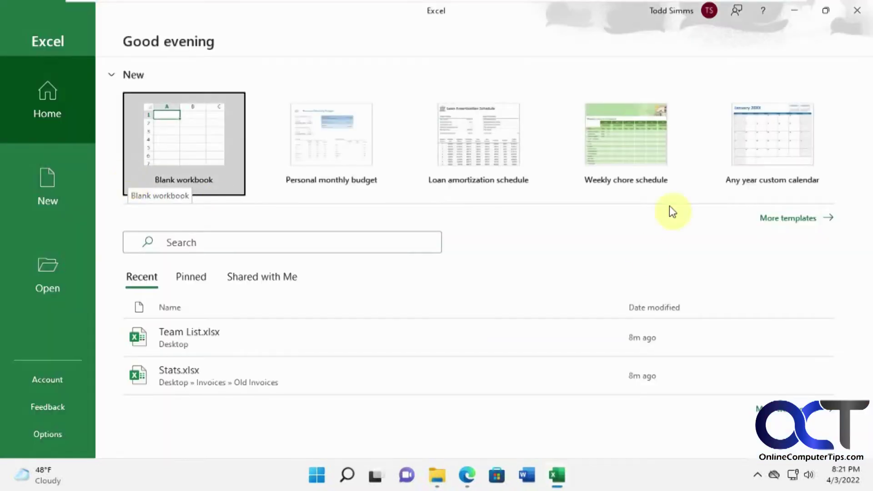
pyautogui.rightClick(559, 475)
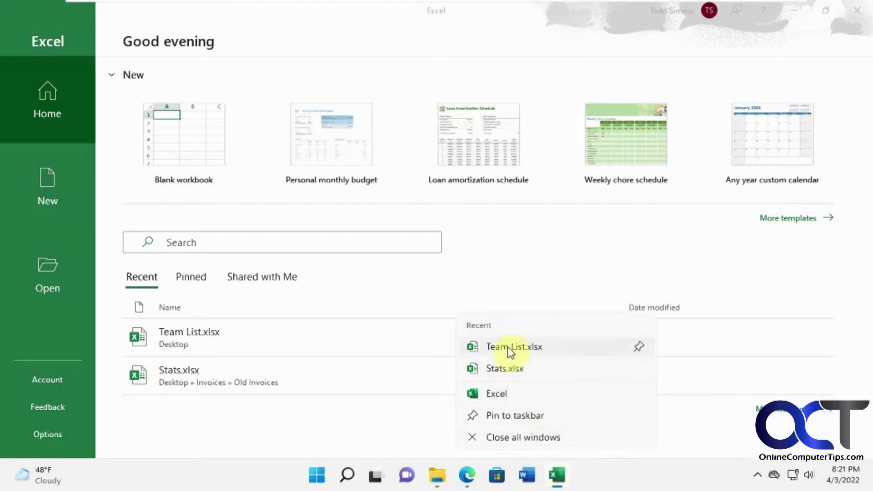
pyautogui.click(858, 11)
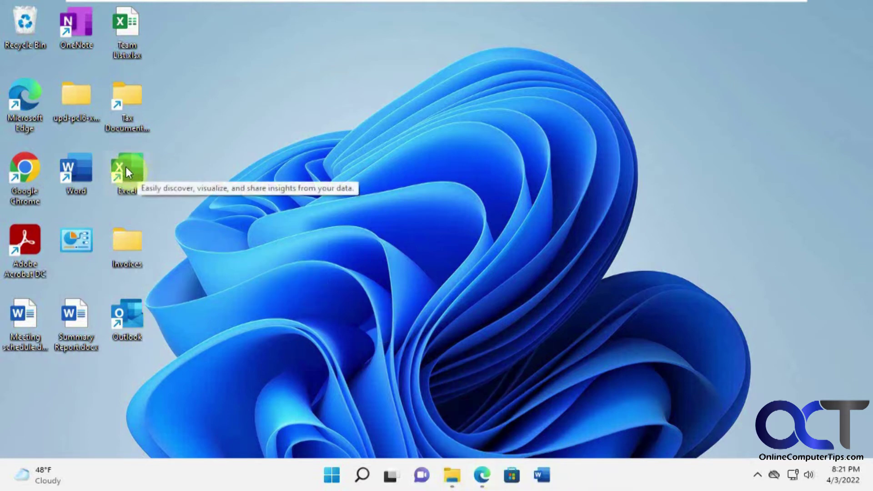
pyautogui.moveTo(127, 167); pyautogui.dragTo(249, 325)
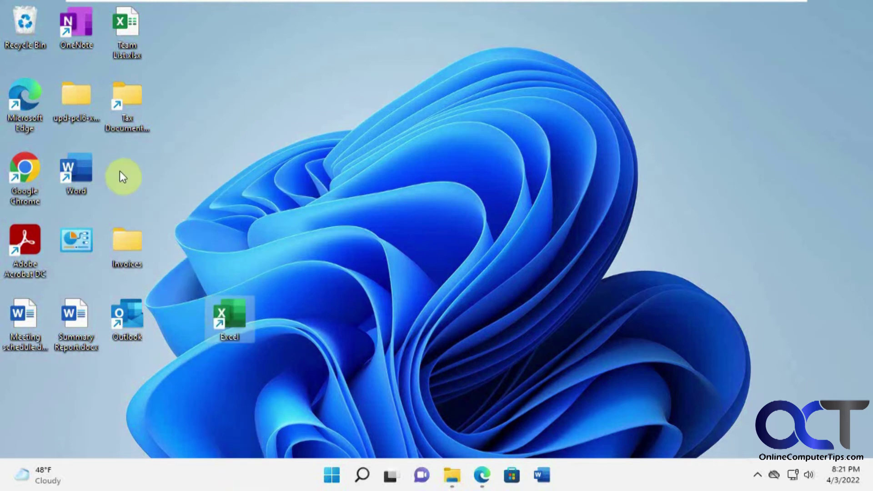
# Step: Relaunch Excel from the moved shortcut, pin it to the taskbar, and close it
pyautogui.doubleClick(238, 322)
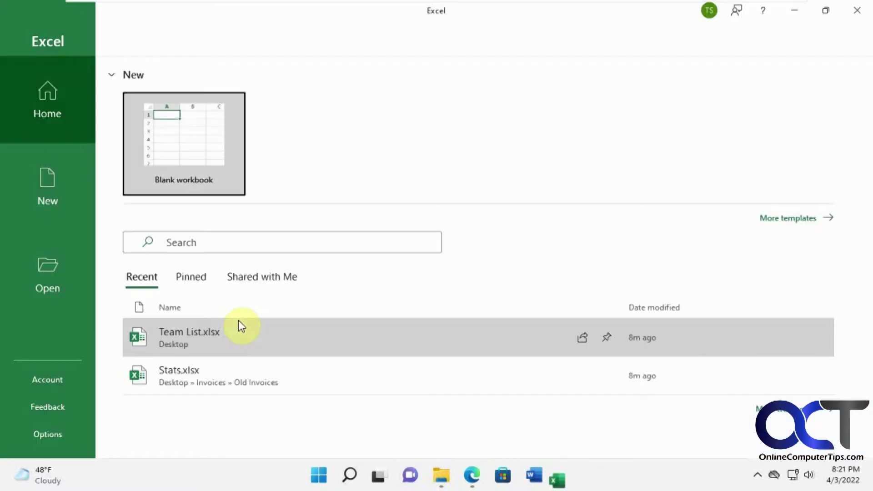
pyautogui.rightClick(557, 477)
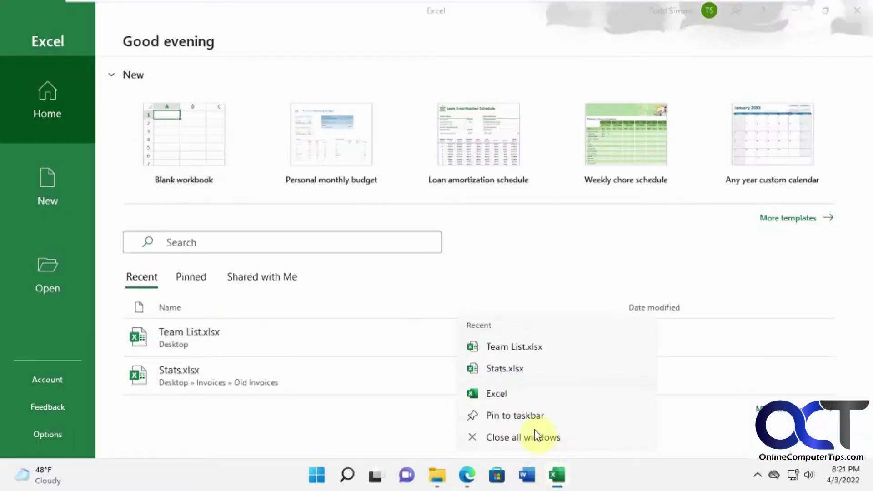
pyautogui.click(531, 415)
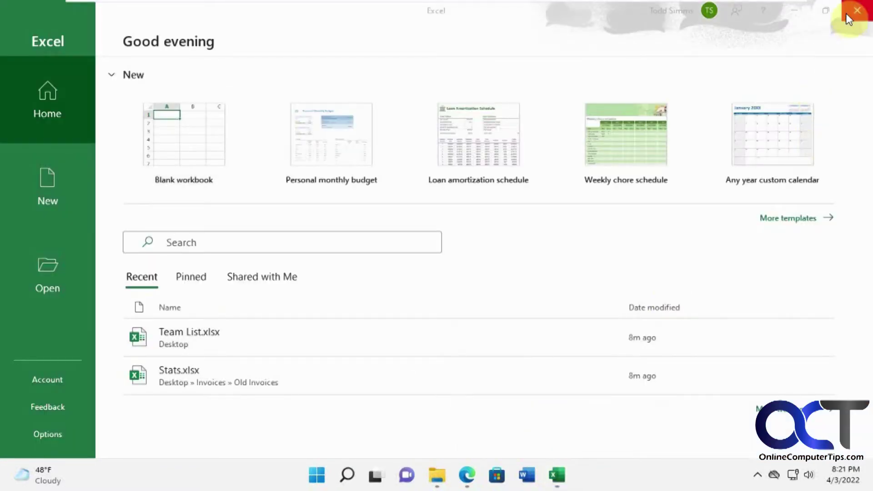
pyautogui.click(858, 10)
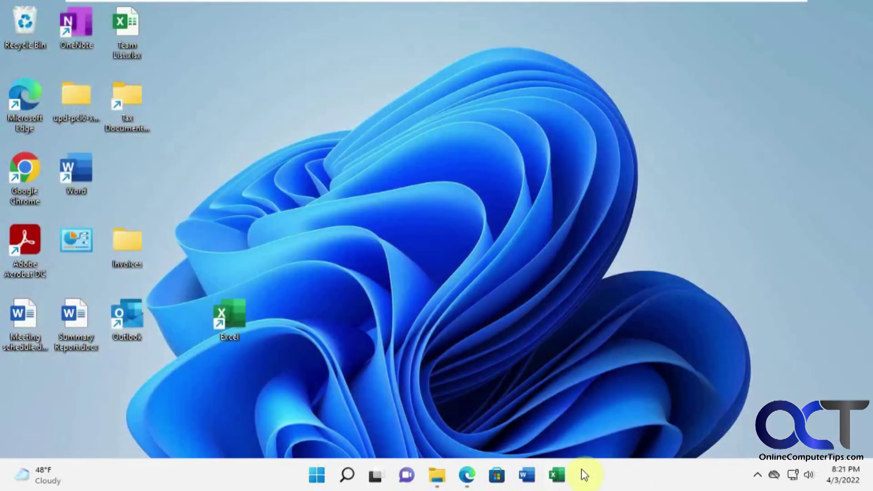
# Step: Pin Team List.xlsx at the top of Excel's taskbar jump list, above Stats.xlsx
pyautogui.rightClick(560, 474)
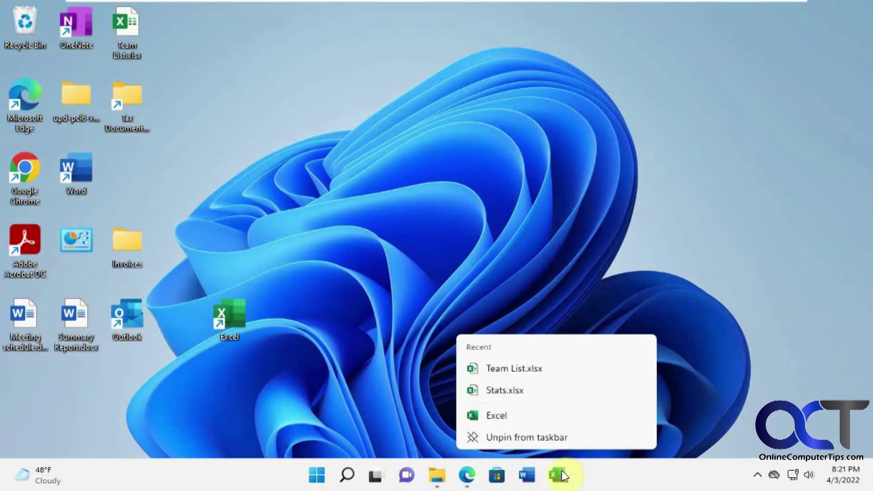
pyautogui.click(545, 293)
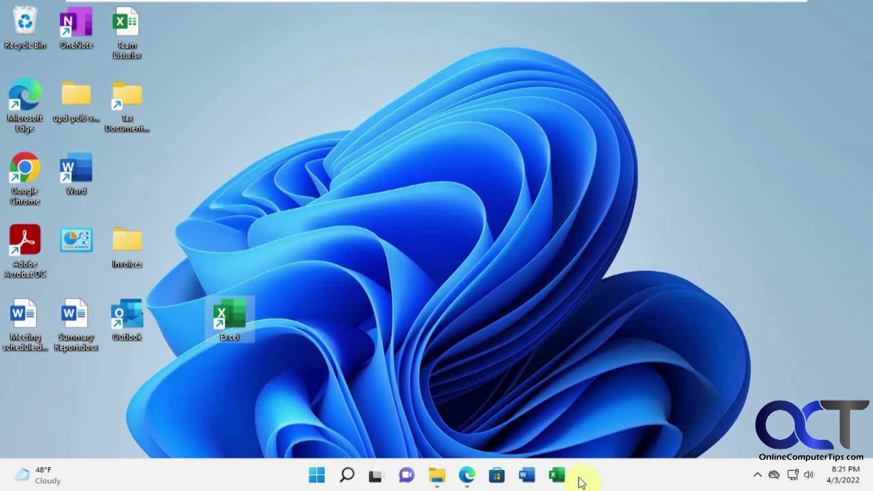
pyautogui.rightClick(559, 479)
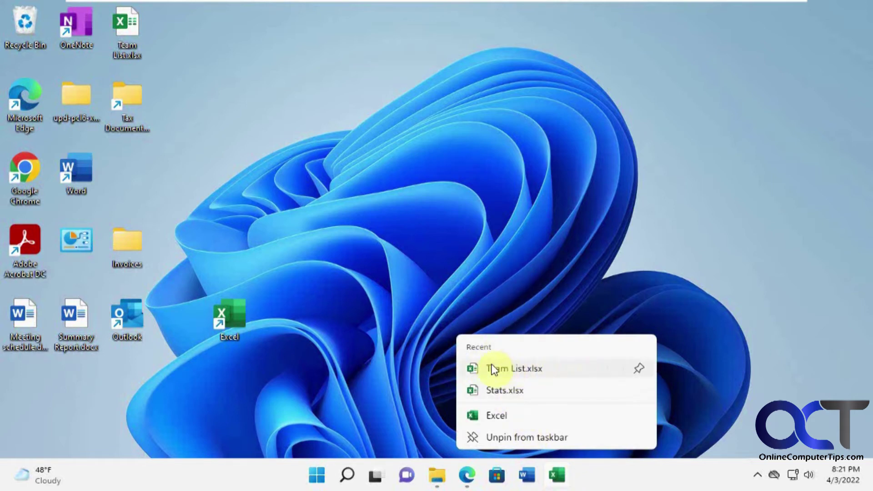
pyautogui.click(638, 370)
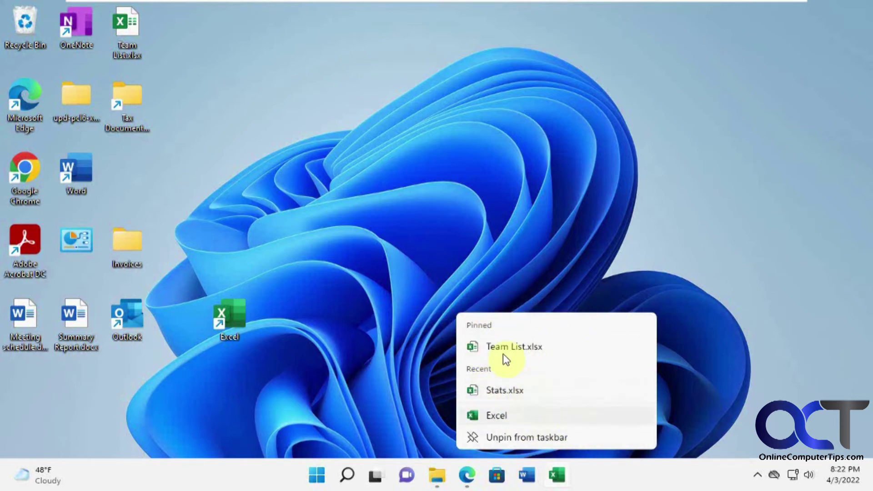
pyautogui.click(608, 274)
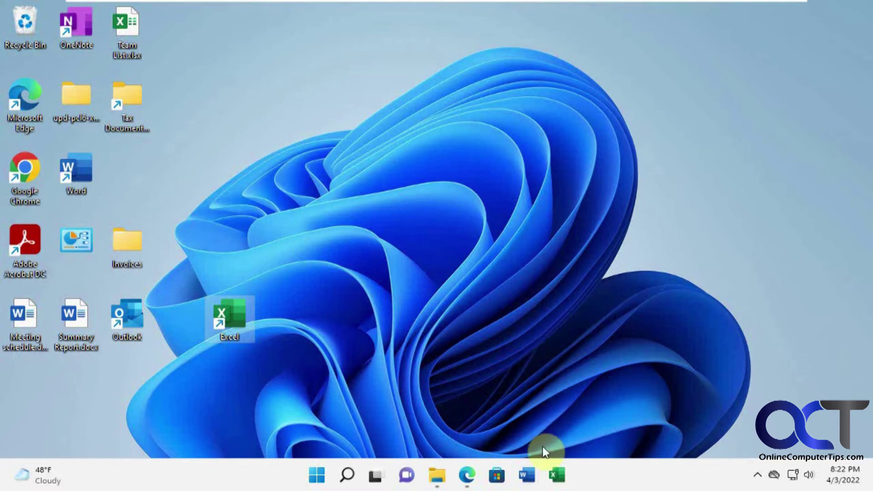
pyautogui.rightClick(527, 476)
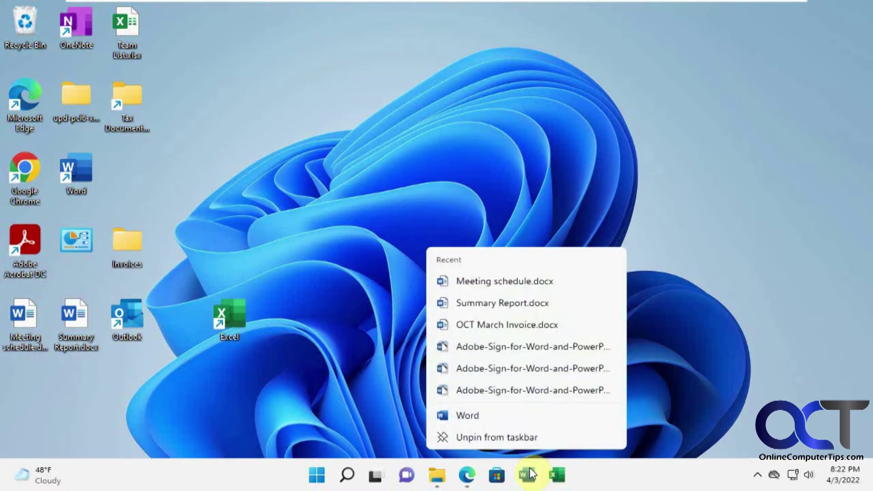
pyautogui.rightClick(532, 393)
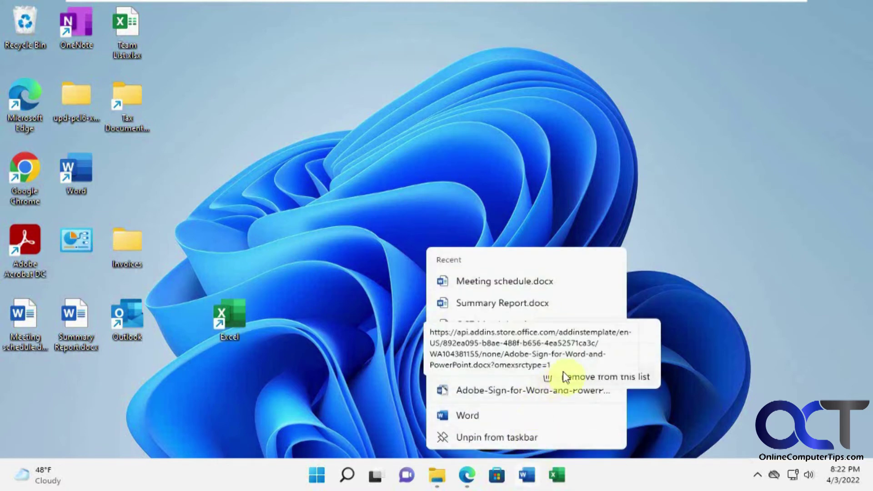
pyautogui.click(704, 297)
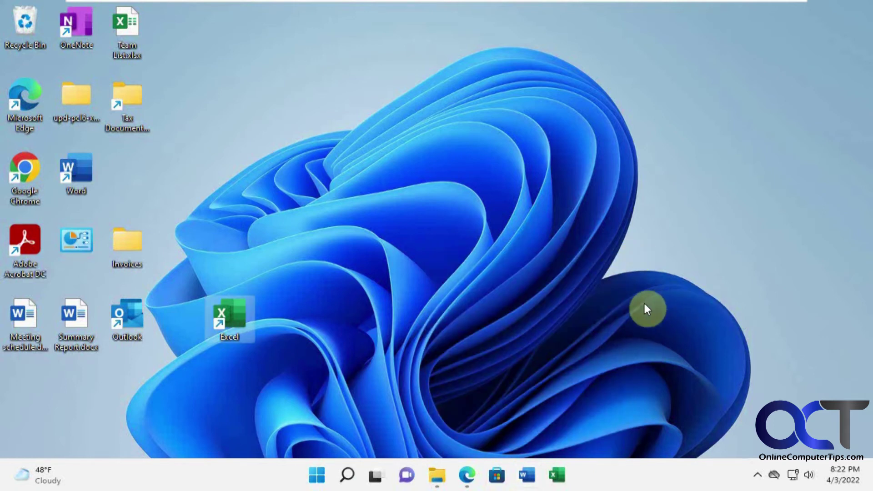
# Step: Go to Settings > Personalization > Start from the Start menu
pyautogui.click(318, 482)
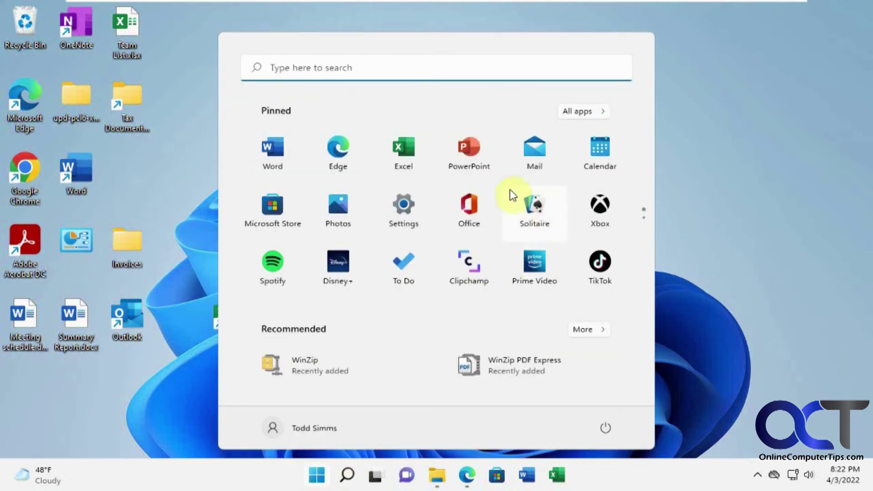
pyautogui.click(399, 206)
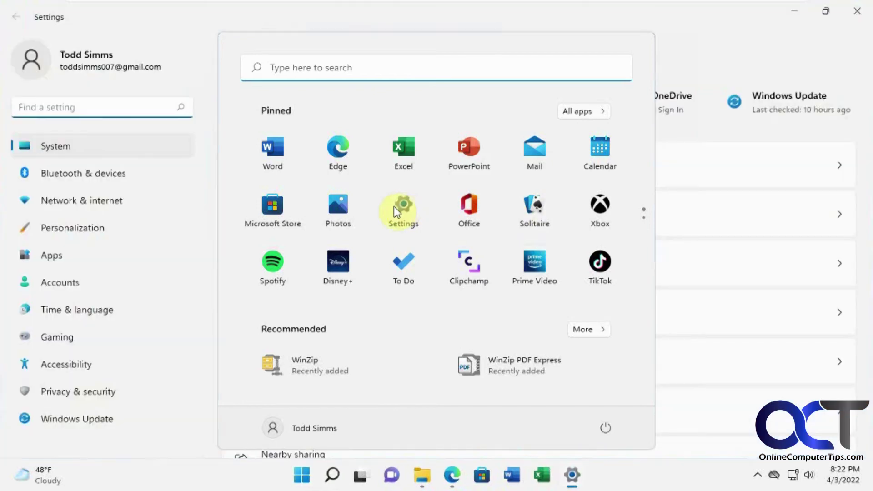
pyautogui.click(111, 229)
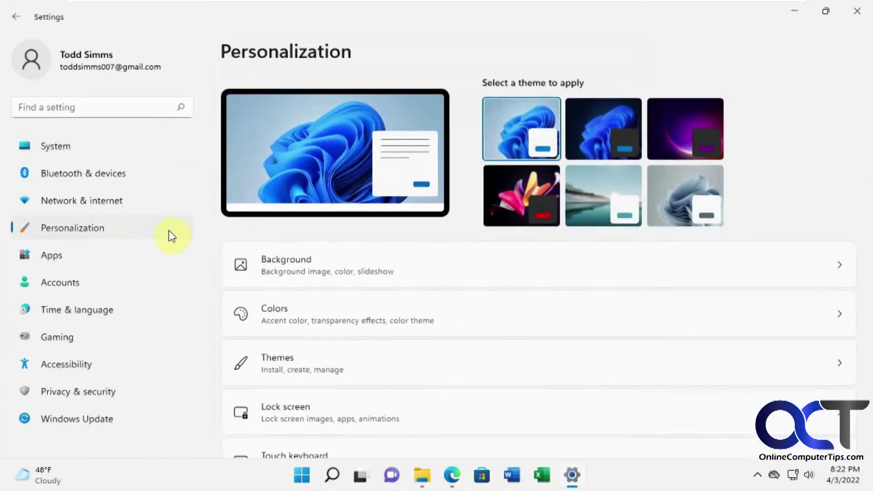
pyautogui.scroll(-1, 450, 369)
pyautogui.scroll(-3, 448, 368)
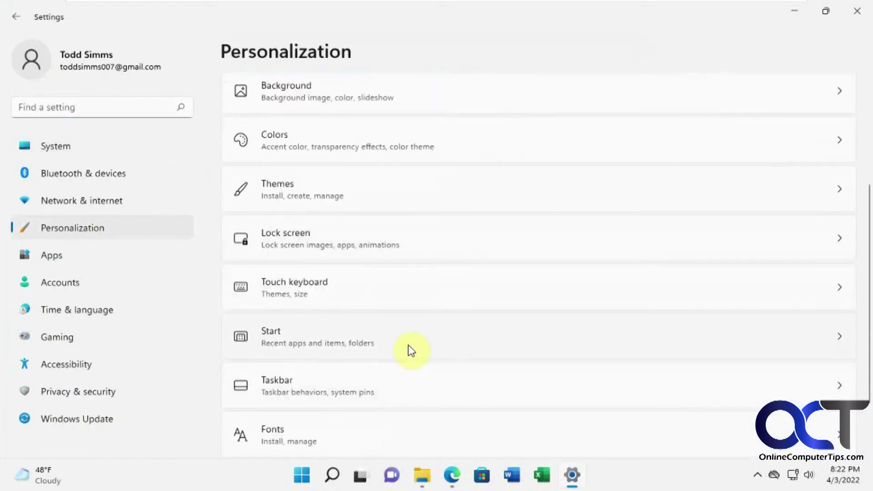
pyautogui.click(409, 350)
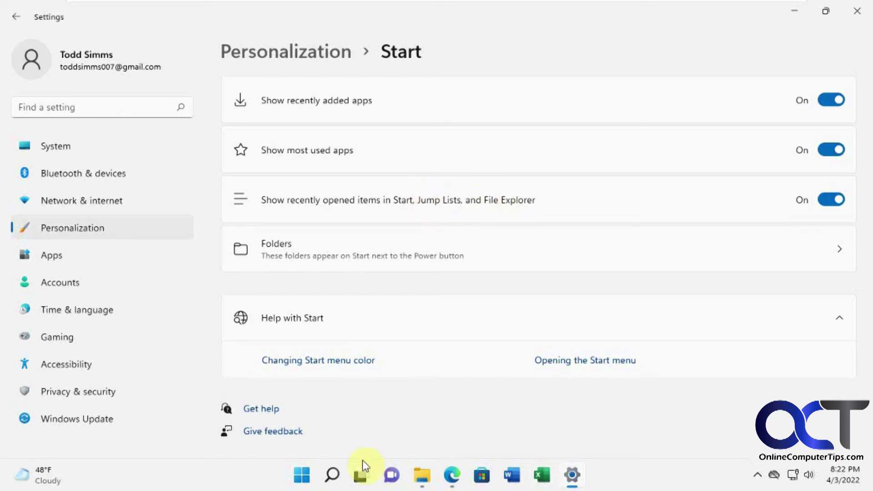
# Step: Compare Start's full recommended list before and after recent files are switched off
pyautogui.click(302, 475)
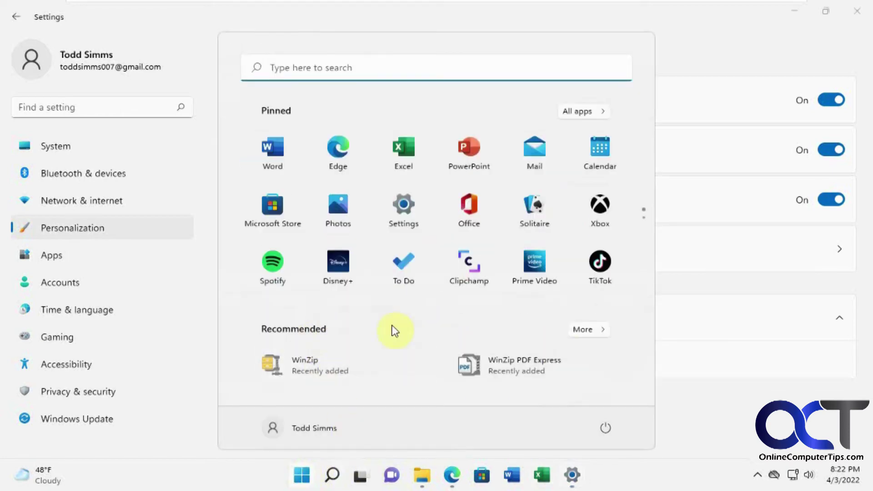
pyautogui.click(583, 331)
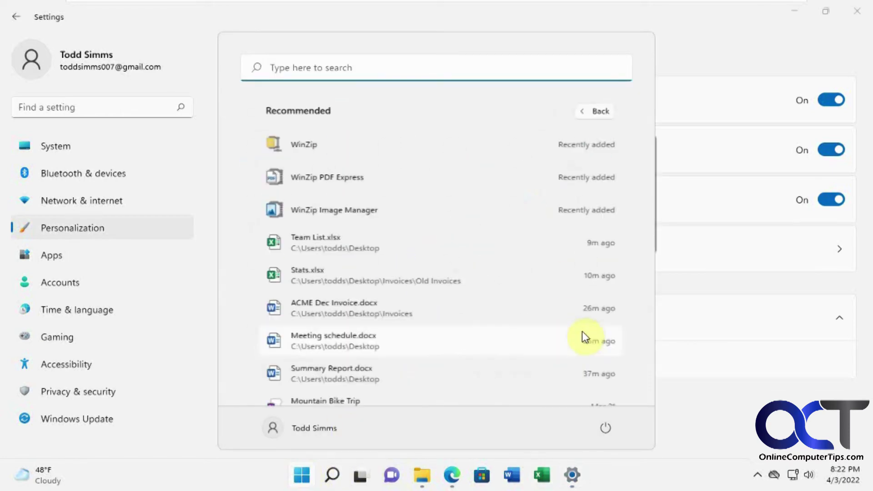
pyautogui.click(731, 406)
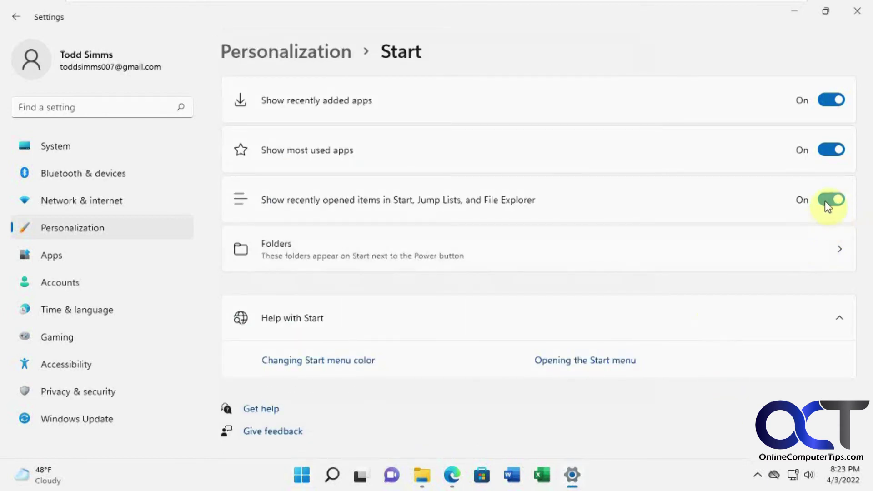
pyautogui.click(302, 475)
pyautogui.click(585, 329)
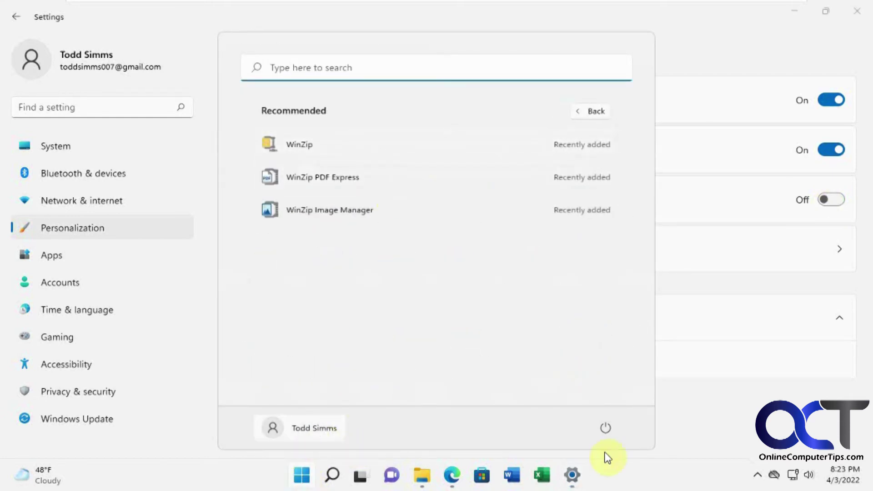
pyautogui.click(678, 474)
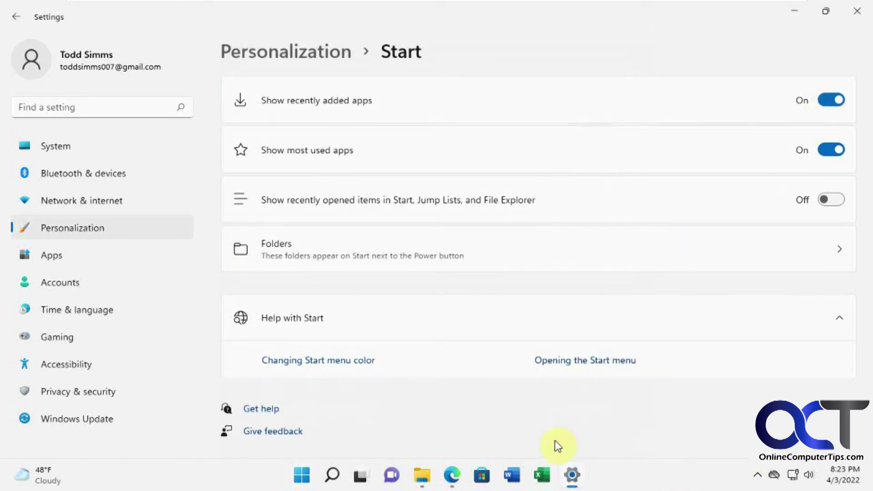
# Step: Check the Word and Edge jump lists, switch recently opened items back On, and review Start's recommended list
pyautogui.rightClick(515, 476)
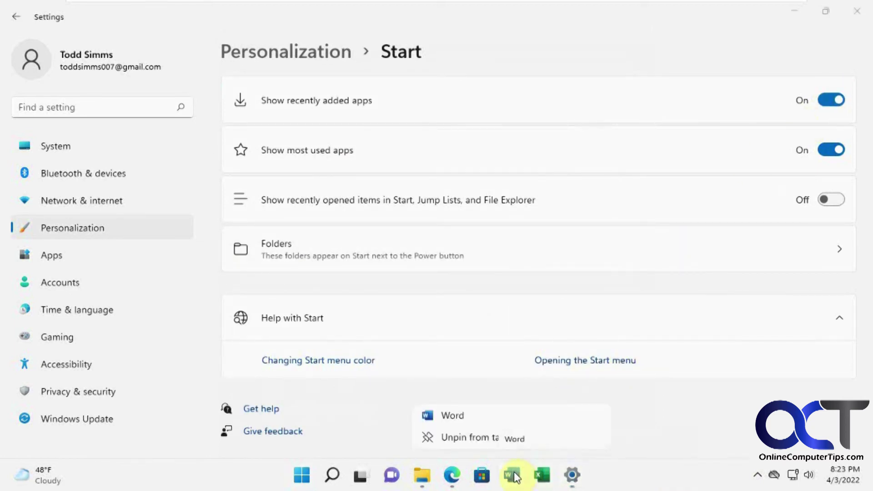
pyautogui.rightClick(453, 475)
pyautogui.click(612, 476)
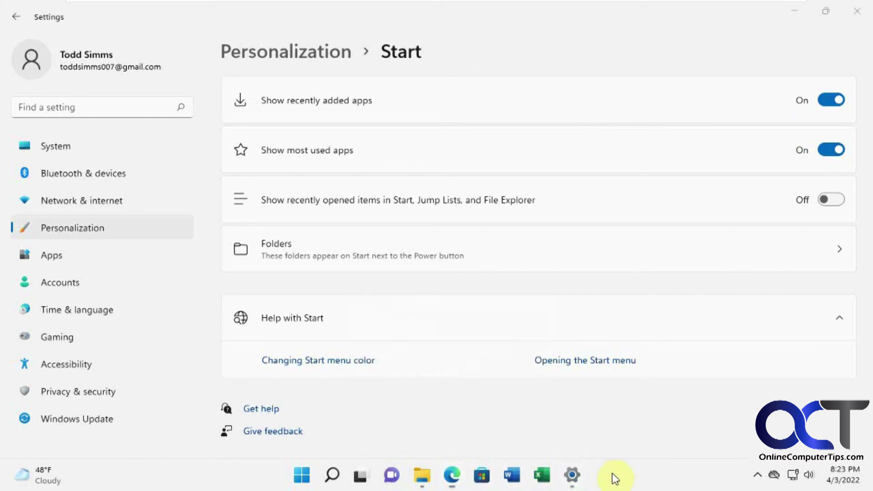
pyautogui.click(835, 199)
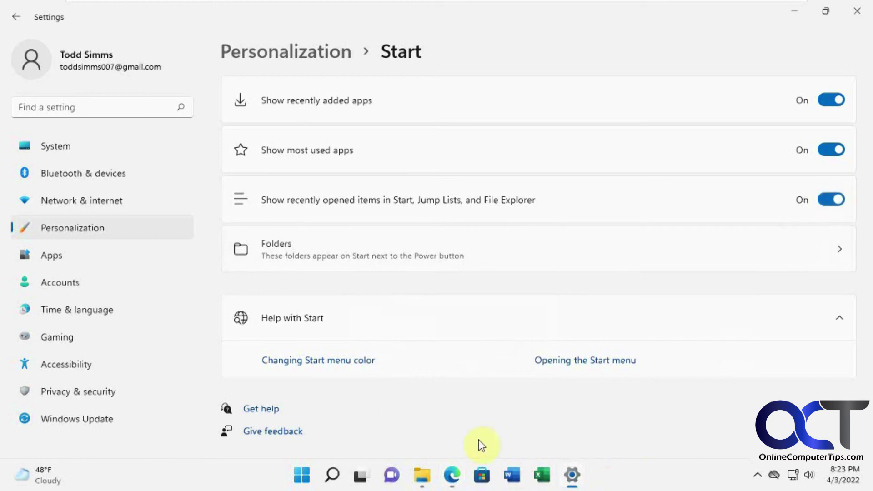
pyautogui.click(302, 475)
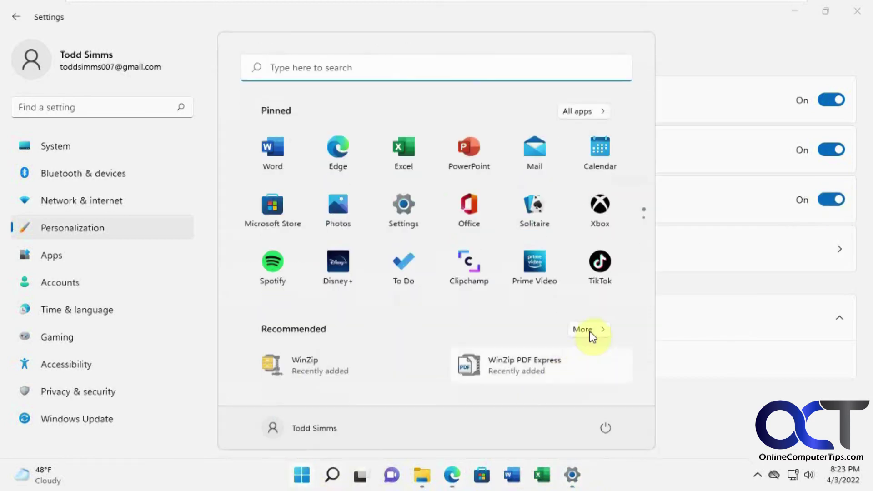
pyautogui.click(587, 330)
pyautogui.click(687, 463)
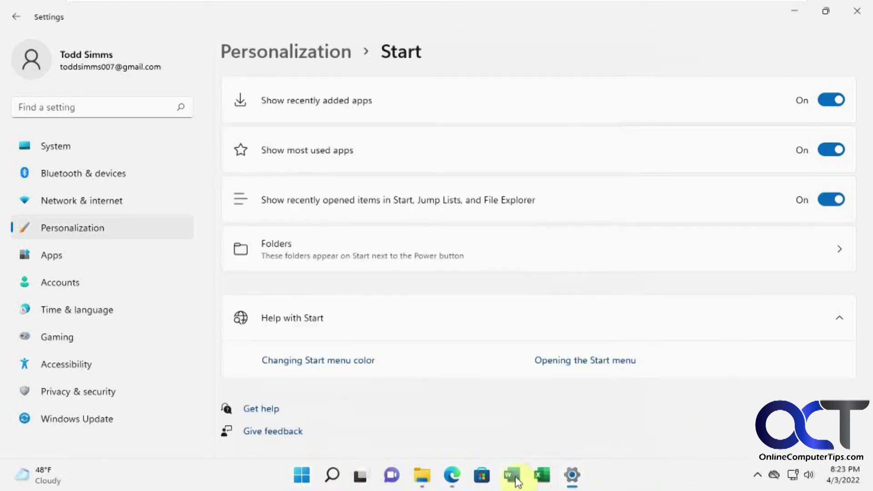
# Step: Recheck the Word and Edge jump lists for recent items, then close Settings
pyautogui.rightClick(517, 481)
pyautogui.click(456, 480)
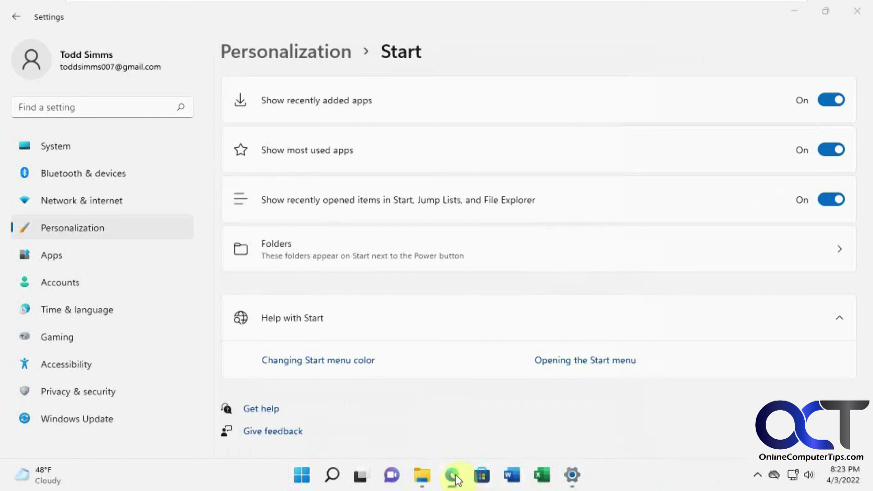
pyautogui.rightClick(455, 477)
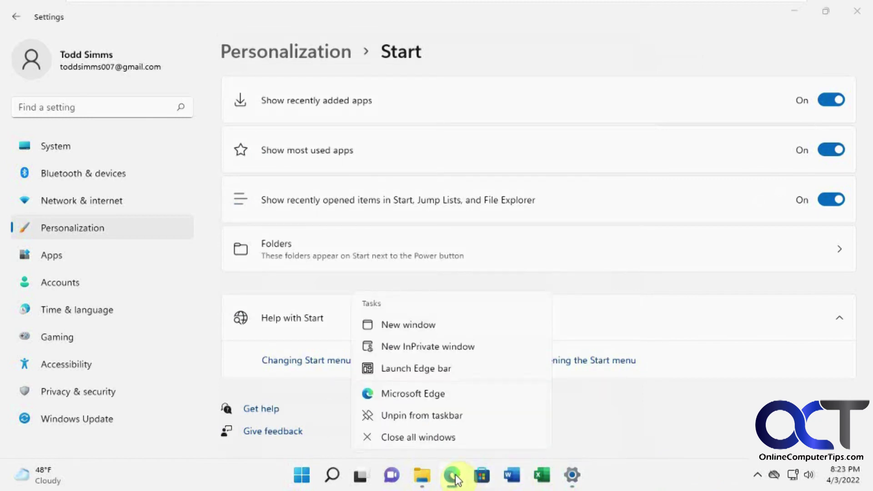
pyautogui.click(610, 482)
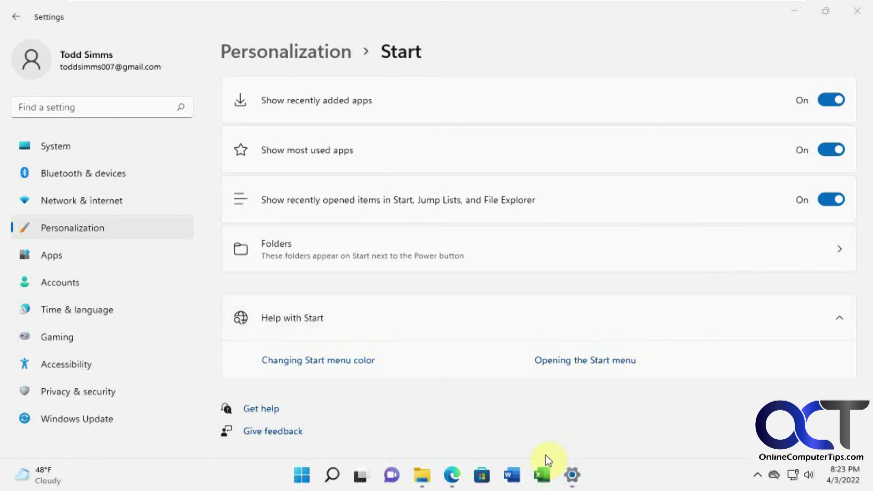
pyautogui.moveTo(575, 476)
pyautogui.click(857, 11)
# Step: Confirm Excel's taskbar jump list still shows Team List.xlsx pinned
pyautogui.rightClick(555, 483)
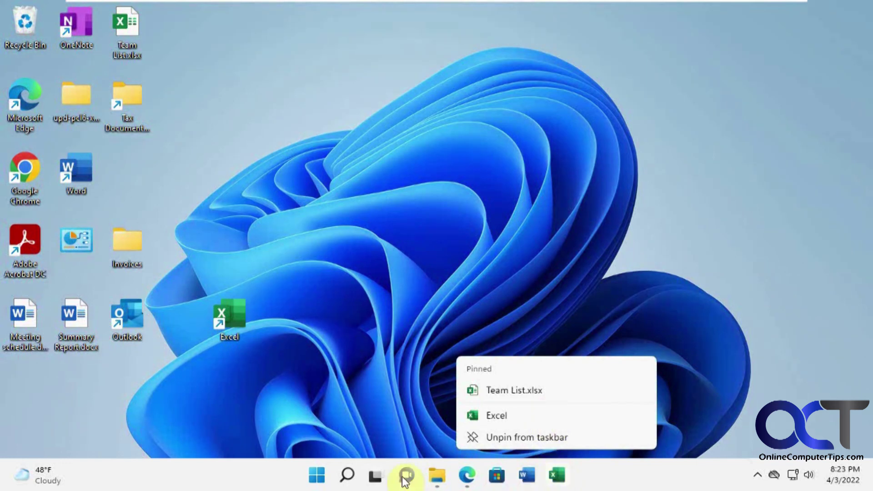
pyautogui.click(315, 476)
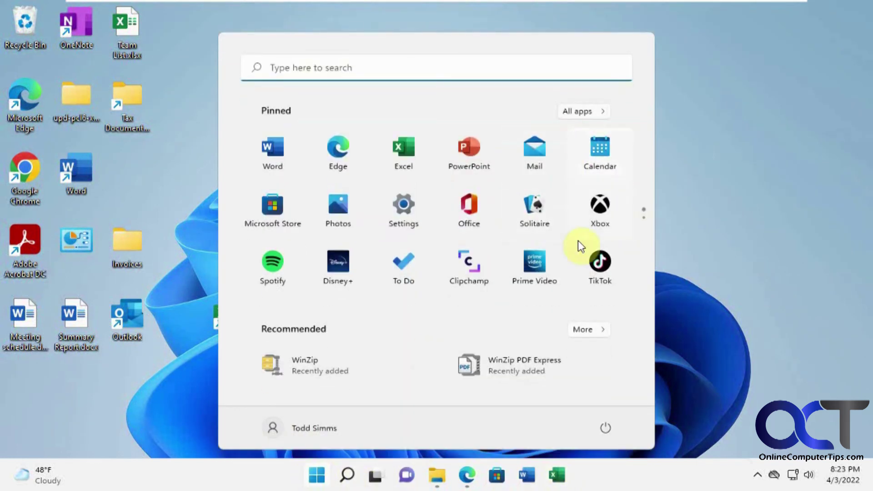
pyautogui.click(707, 355)
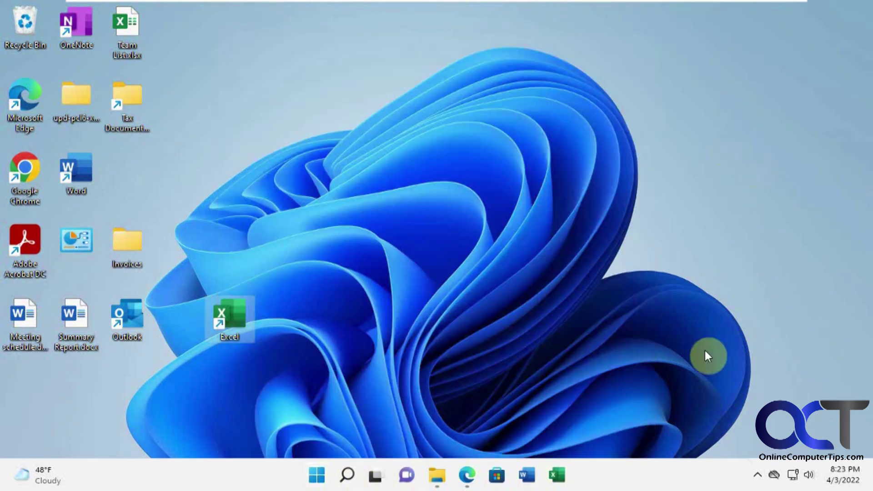
pyautogui.rightClick(561, 476)
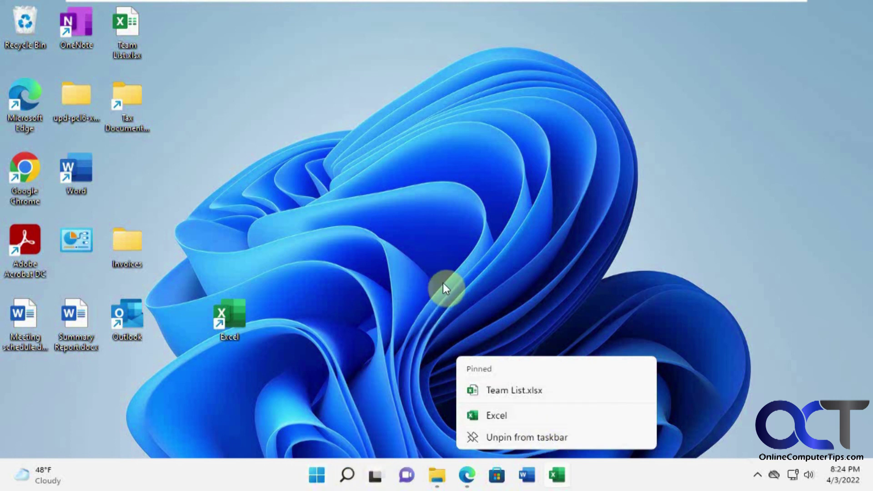
pyautogui.click(457, 266)
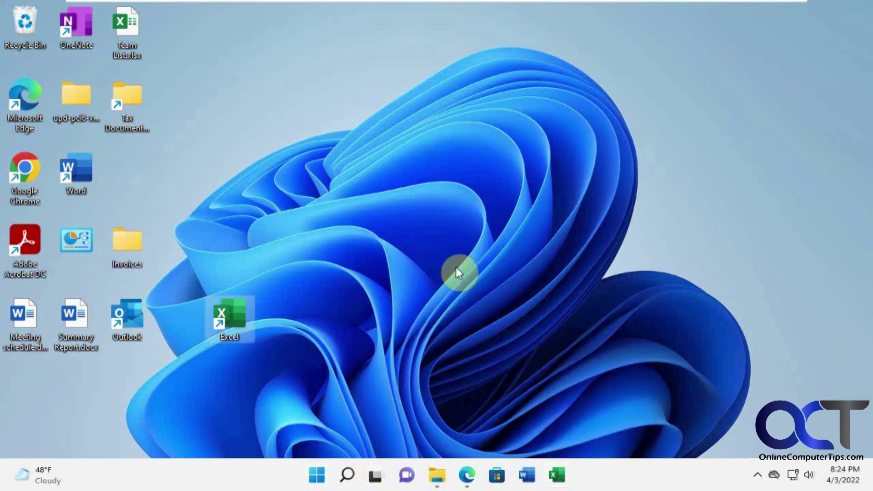